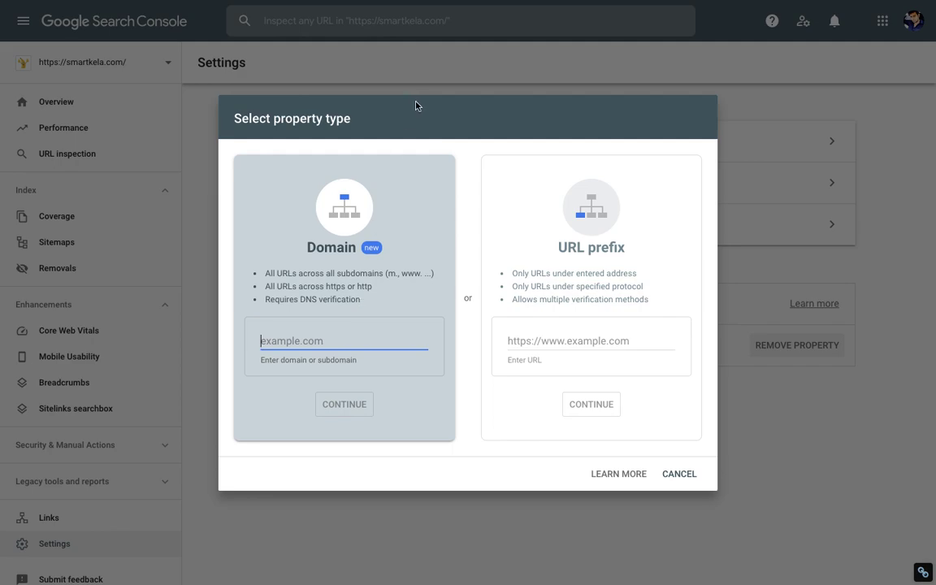
- Search the web for "google search console" in a new browser tab
left_click(735, 16)
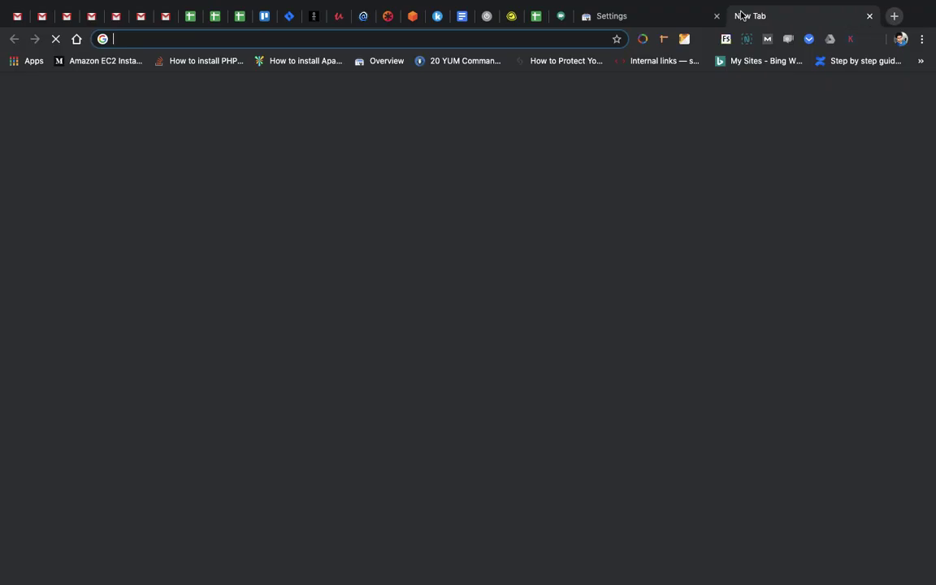
type("google")
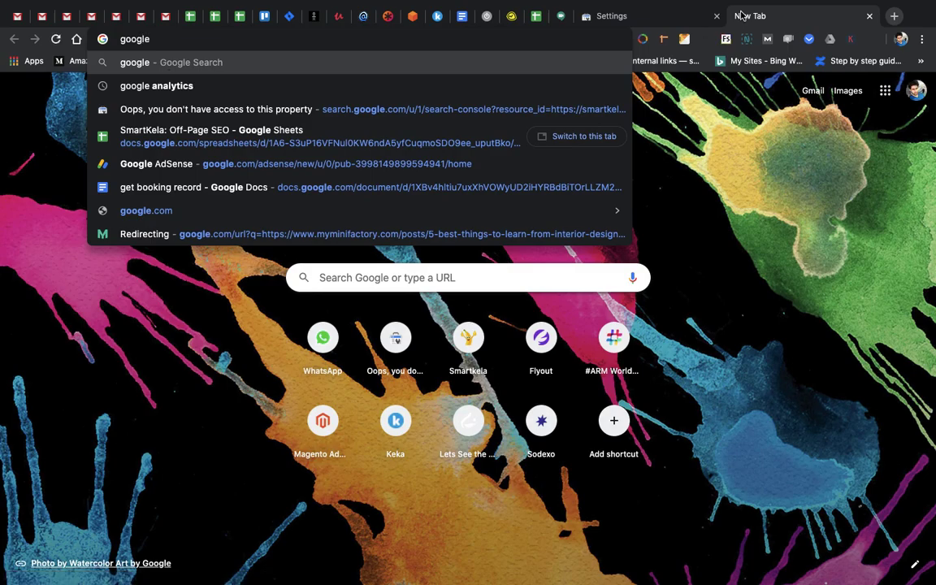
type(" search ")
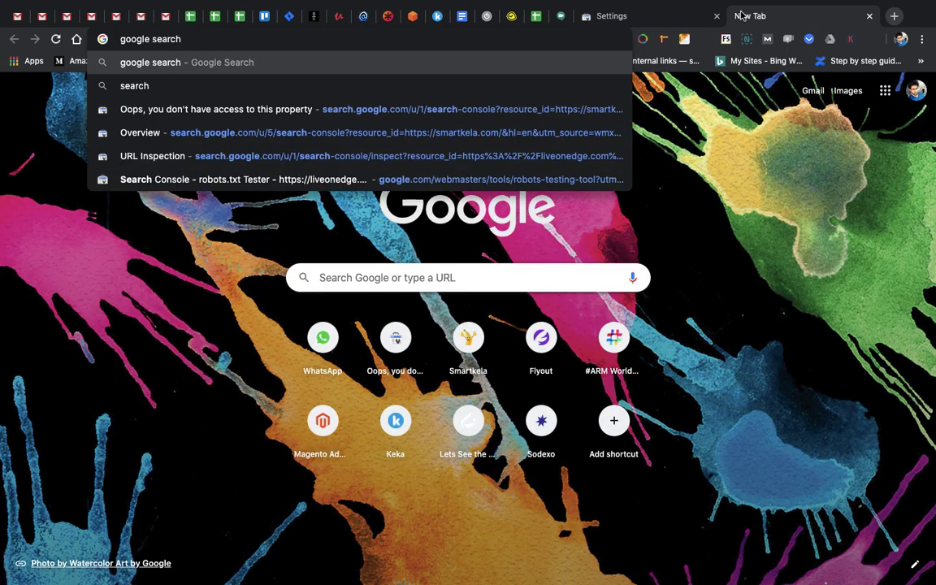
type("console")
key("Return")
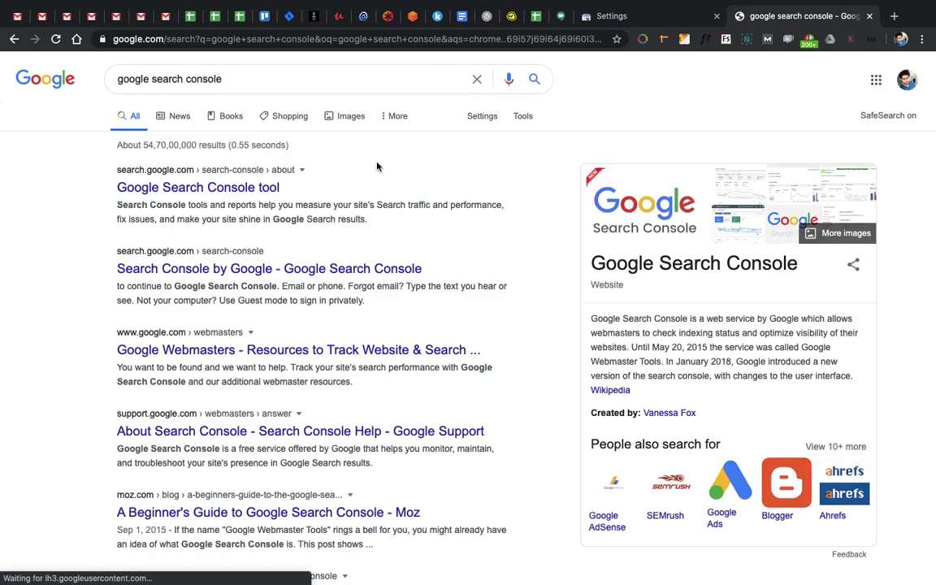
- Open the Google Search Console tool result and start Search Console from its introduction page
left_click(201, 189)
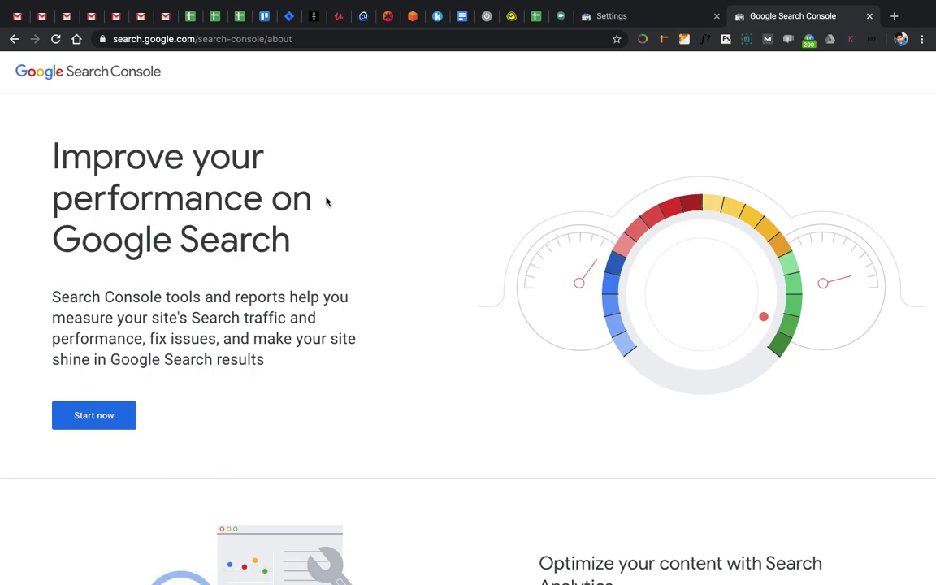
scroll(138, 391, "down", 1)
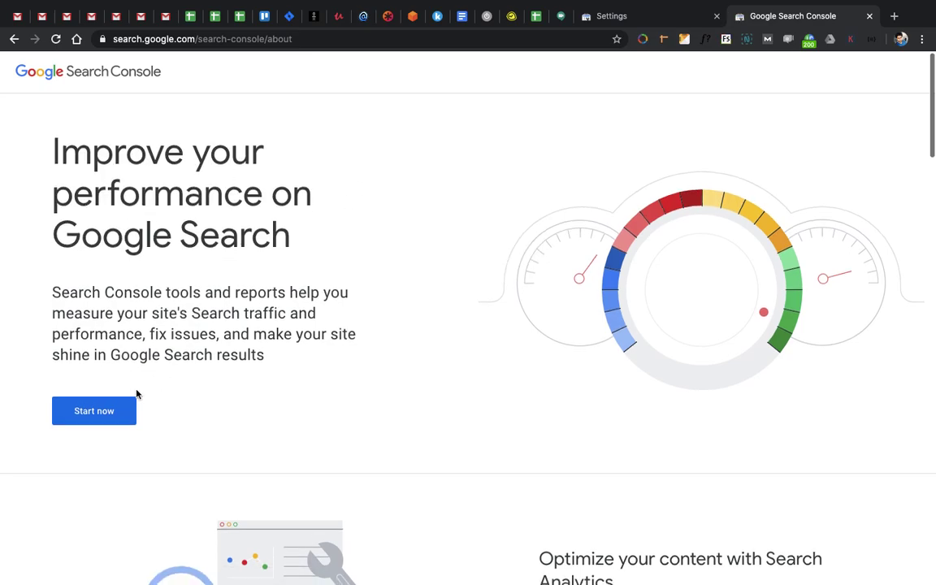
left_click(104, 412)
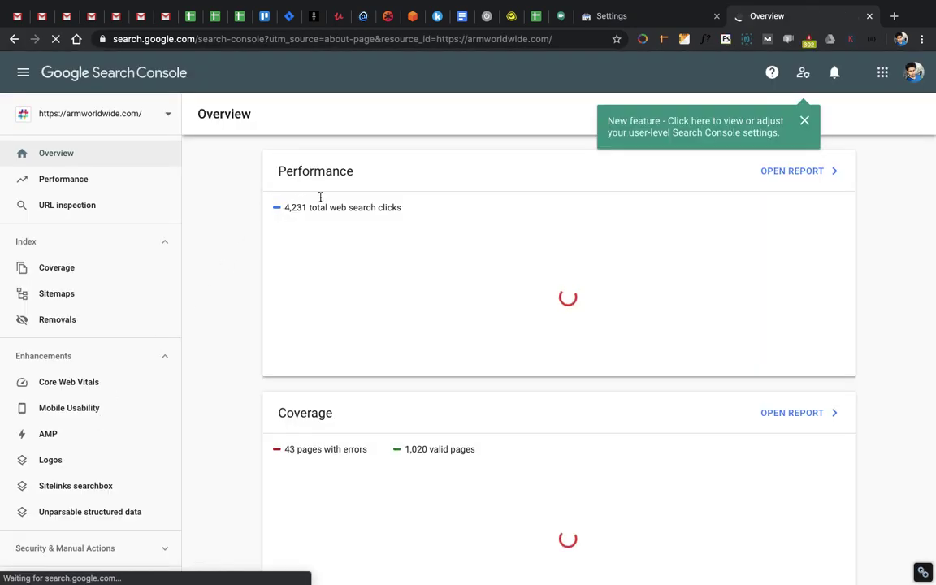
- Review the armworldwide.com overview reports and dismiss the new feature notice about user-level settings
scroll(322, 202, "down", 3)
scroll(642, 170, "down", 2)
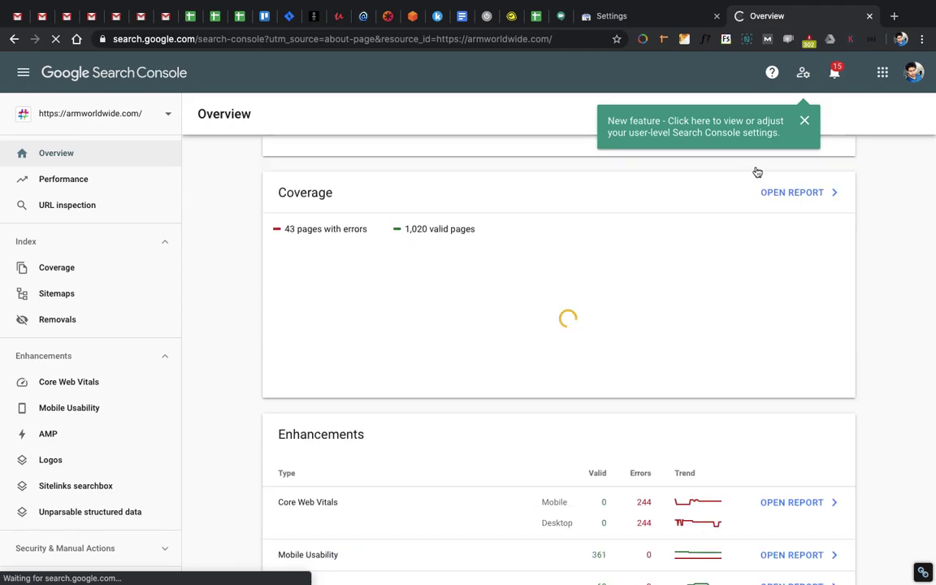
left_click(804, 120)
scroll(614, 281, "down", 2)
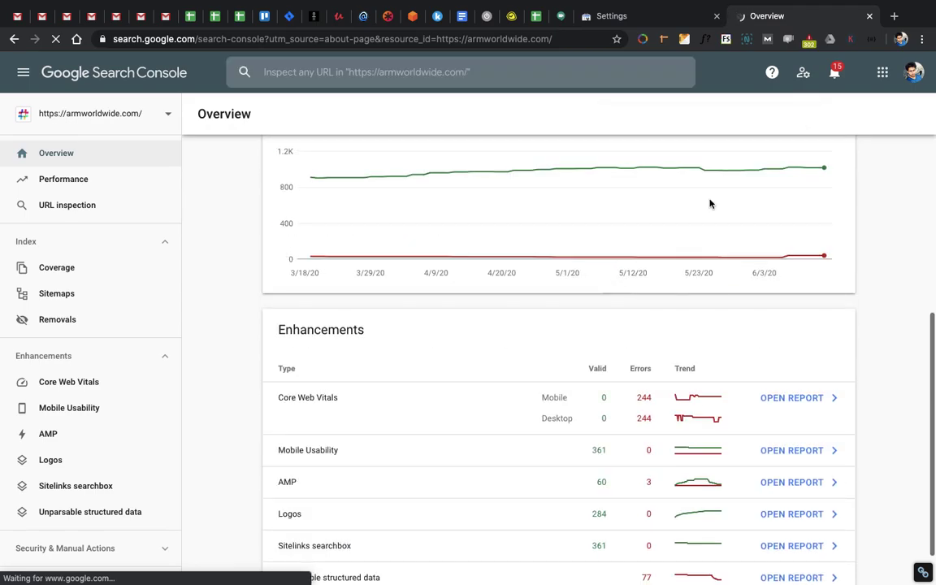
- View the list of signed-in Google accounts, then close it without switching accounts
left_click(915, 75)
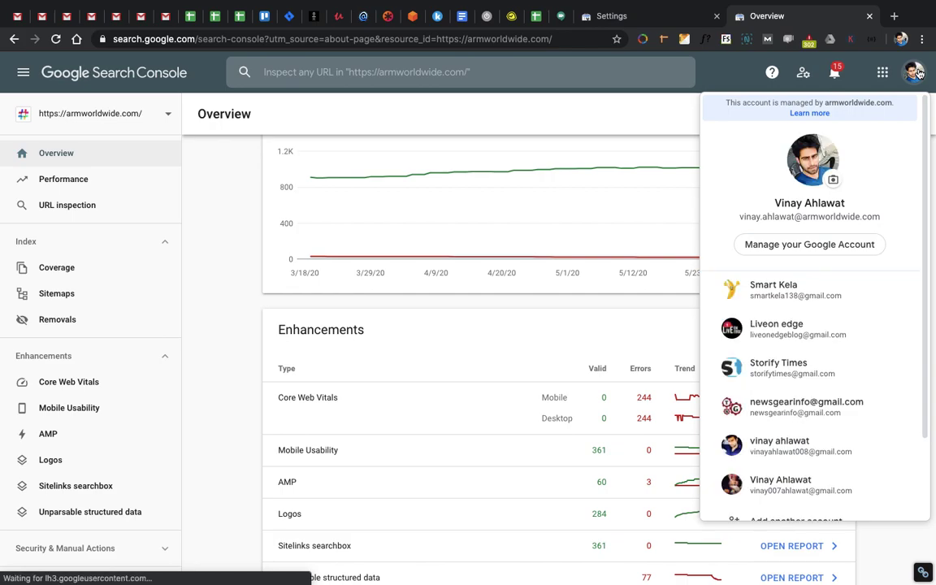
scroll(831, 319, "down", 2)
scroll(832, 319, "up", 3)
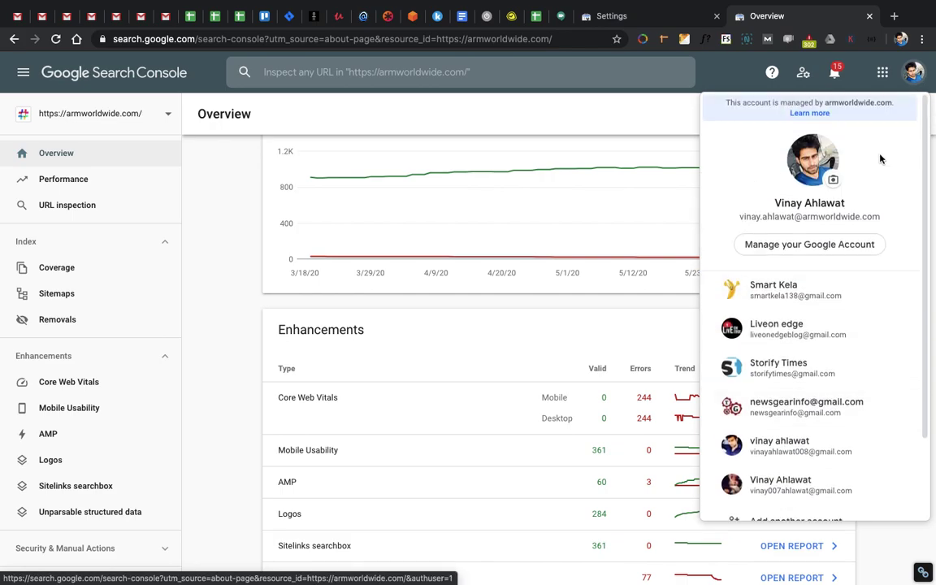
left_click(914, 73)
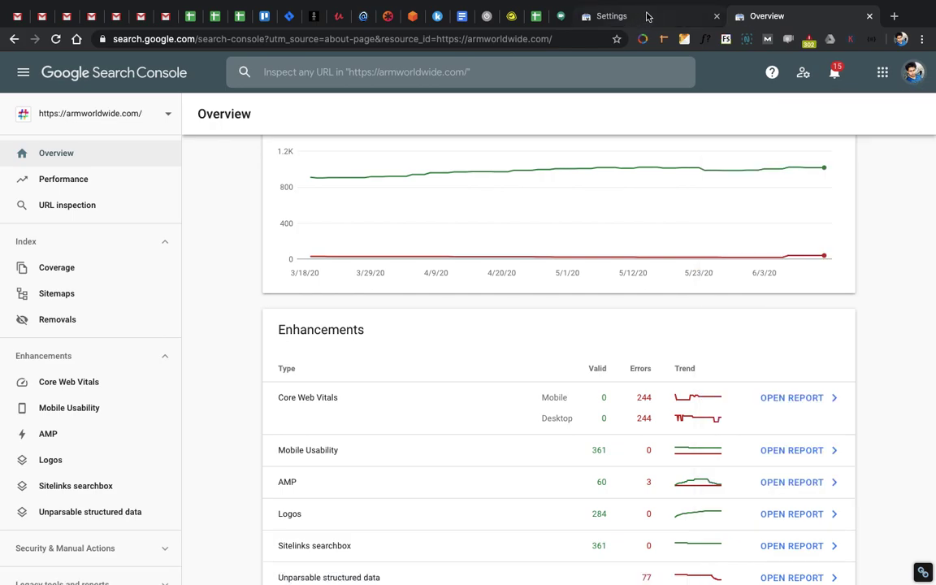
- Close the armworldwide.com overview tab and start adding a new property from the smartkela.com property list
left_click(869, 16)
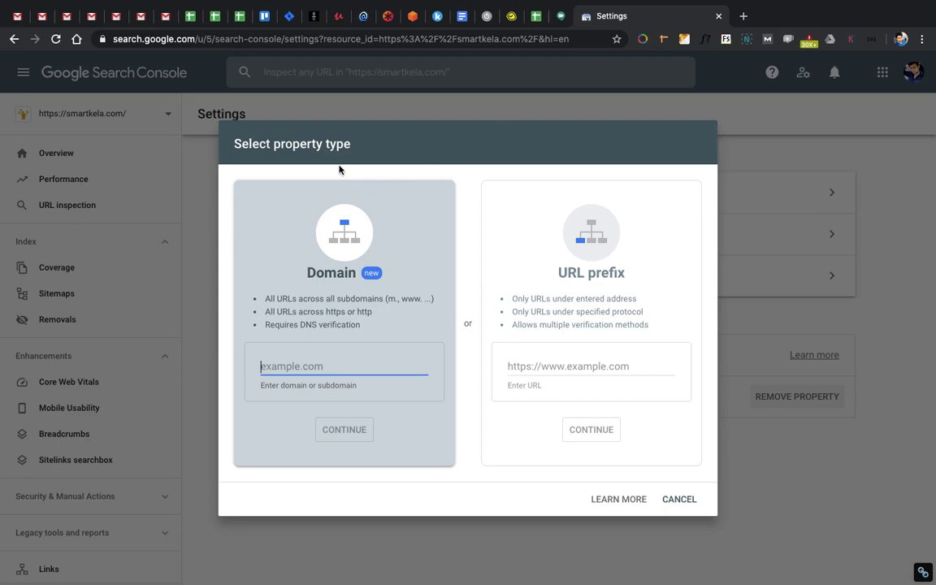
left_click(690, 500)
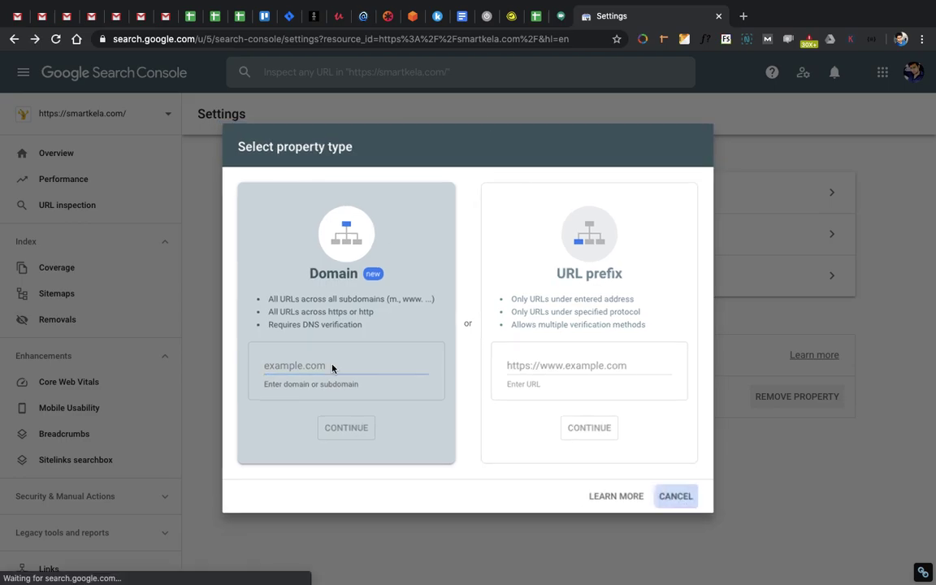
left_click(167, 116)
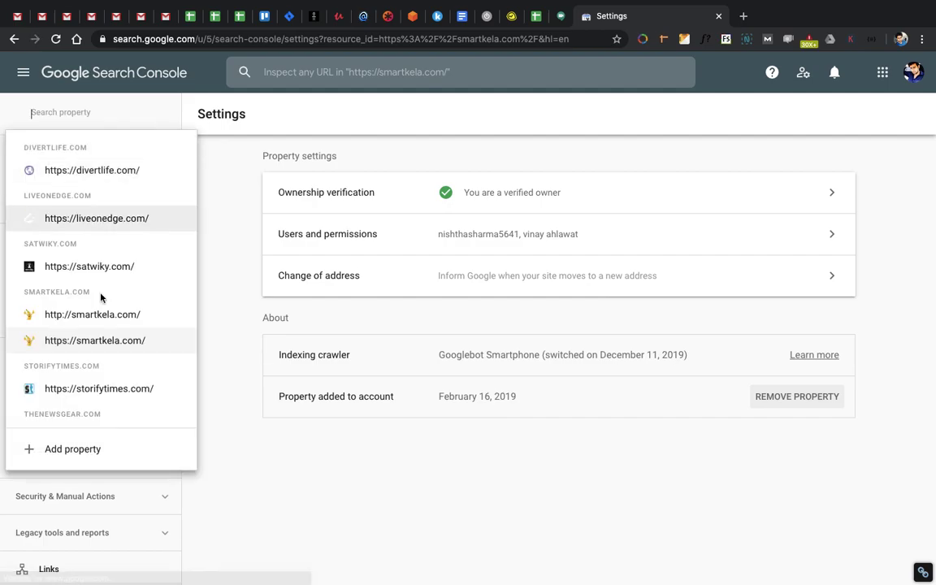
scroll(96, 293, "down", 1)
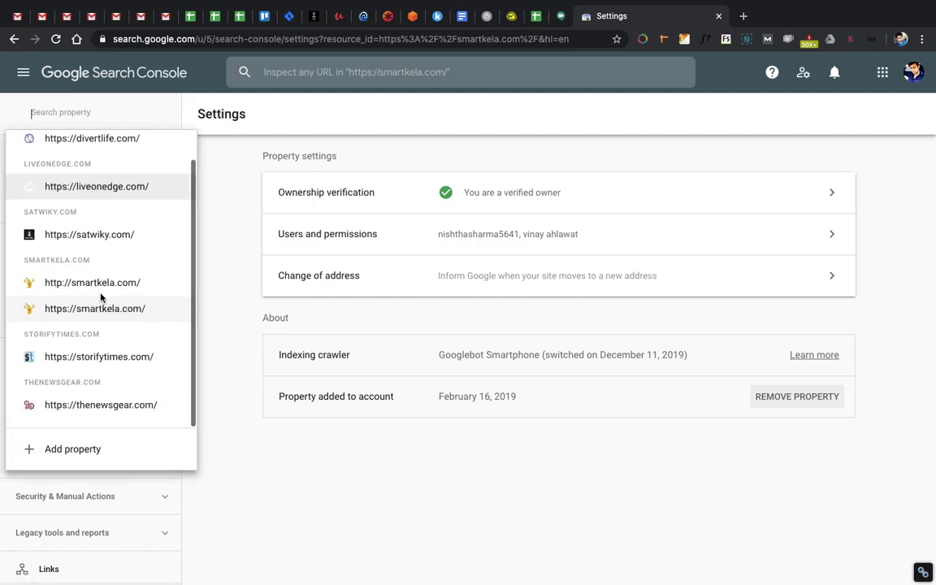
left_click(66, 453)
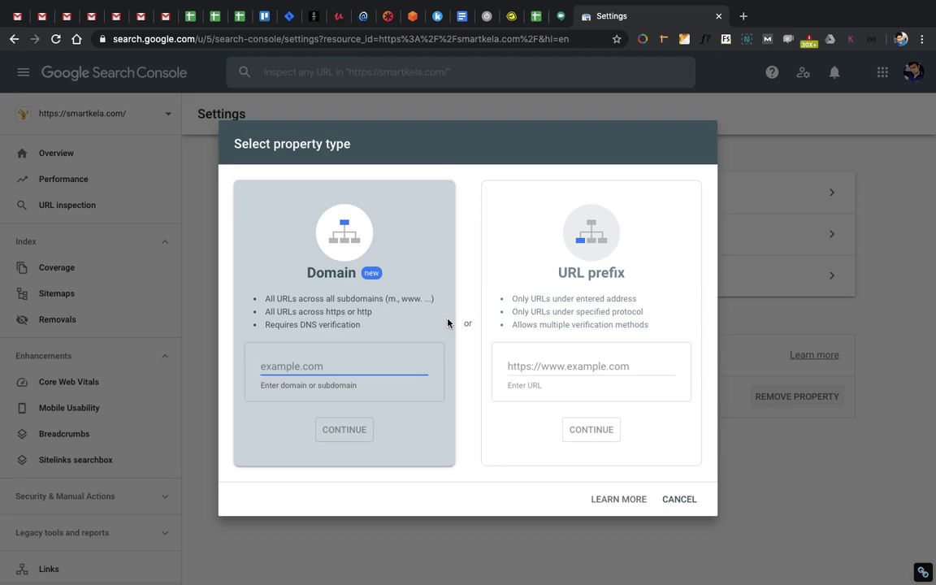
type("test.com")
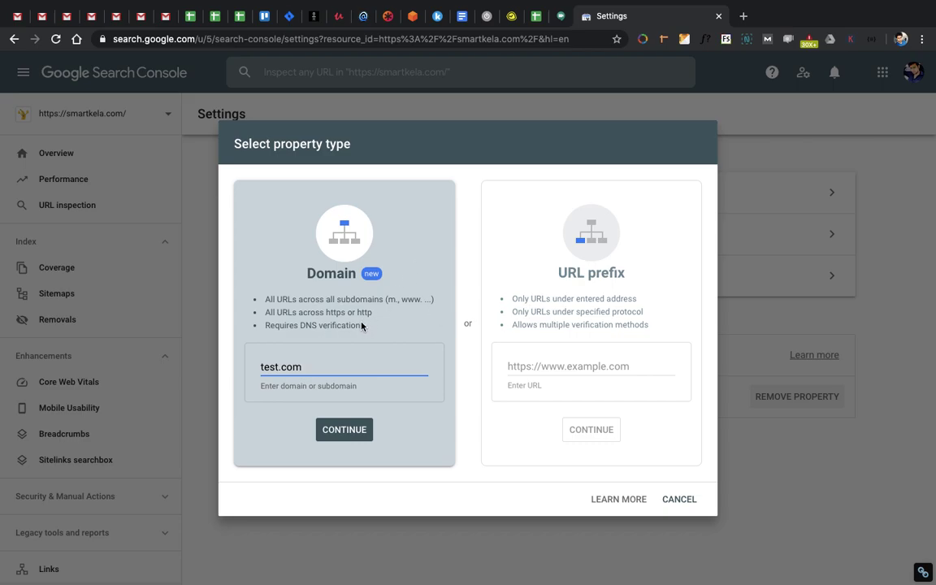
left_click_drag(362, 326, 268, 333)
left_click(298, 365)
key("super+a")
key("BackSpace")
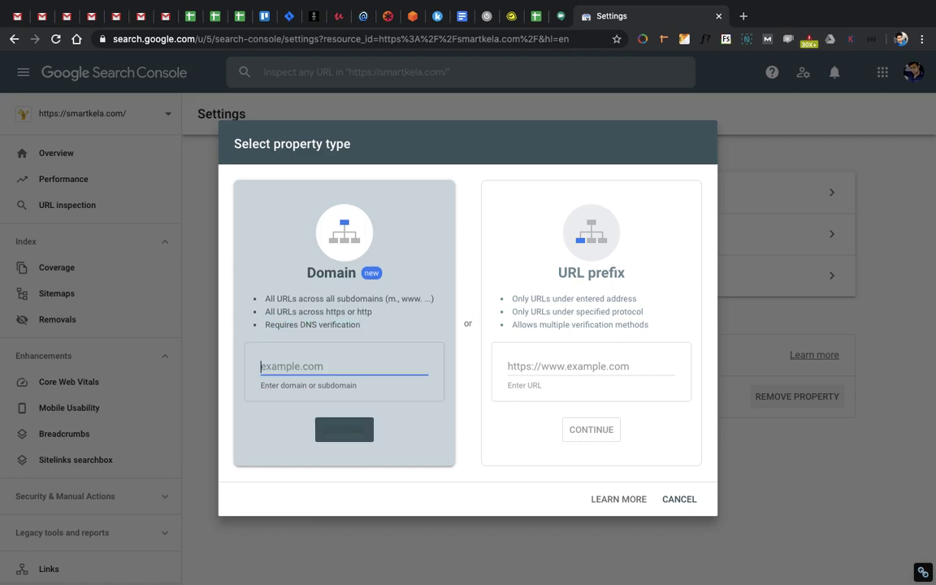
left_click(529, 365)
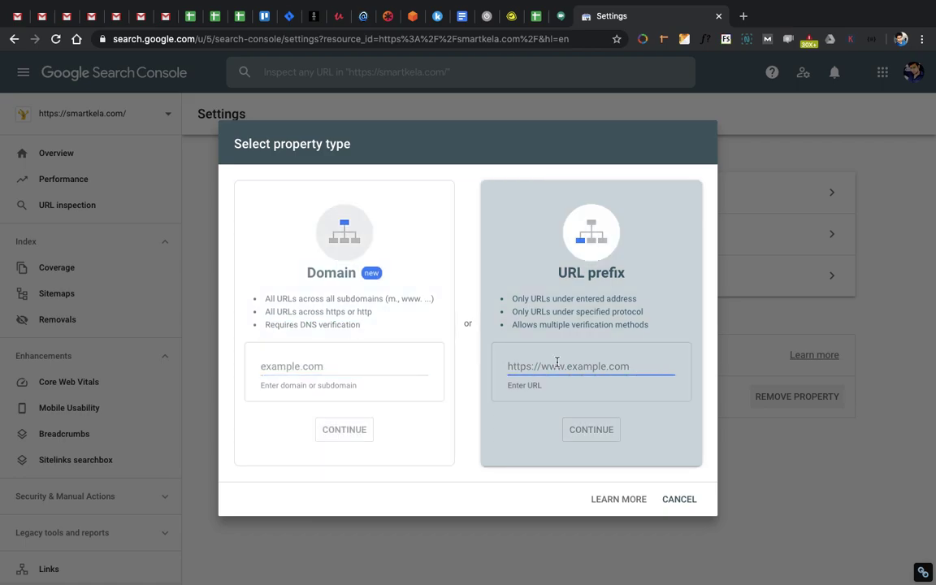
type("https://test")
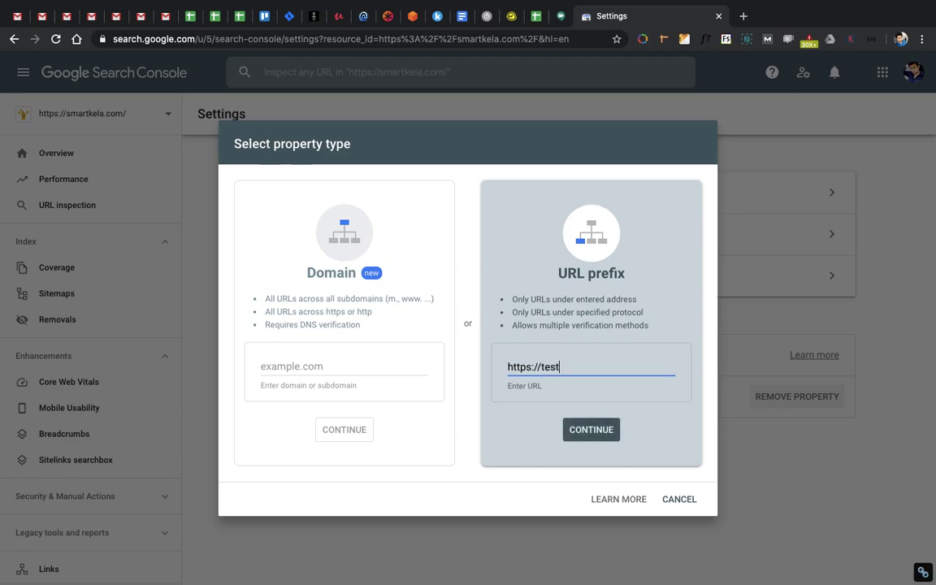
key("BackSpace")
key("BackSpace")
key("BackSpace")
type("uto")
key("BackSpace")
type("orial console.com")
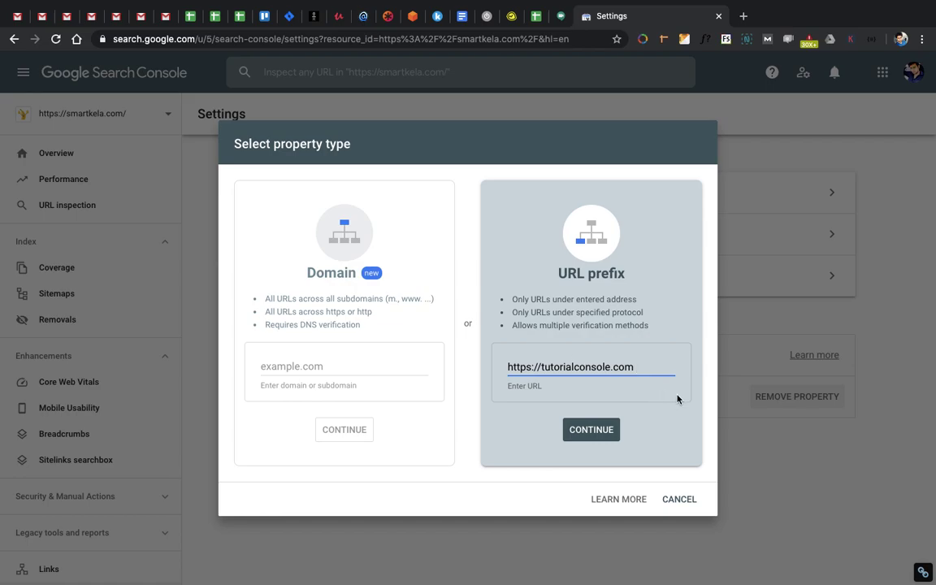
left_click_drag(650, 368, 497, 368)
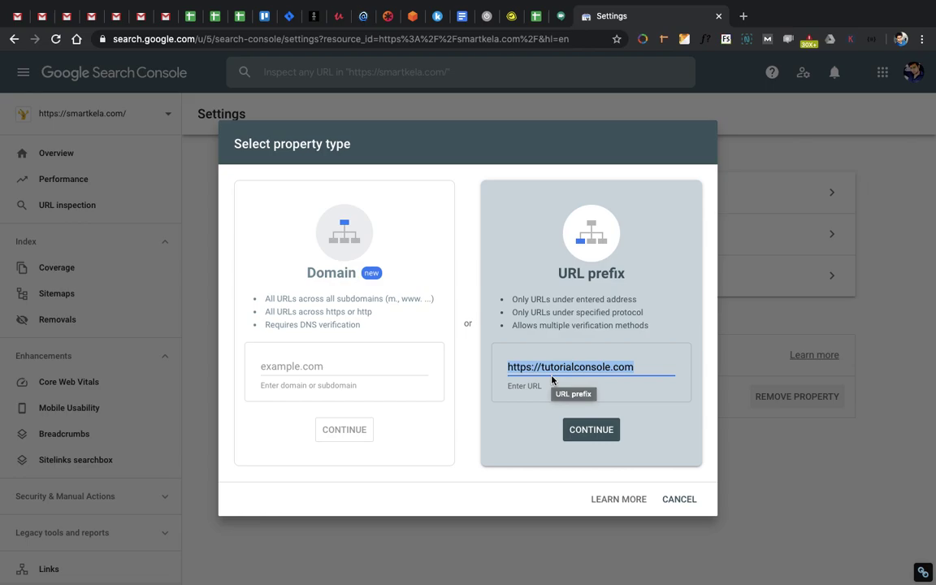
left_click(591, 429)
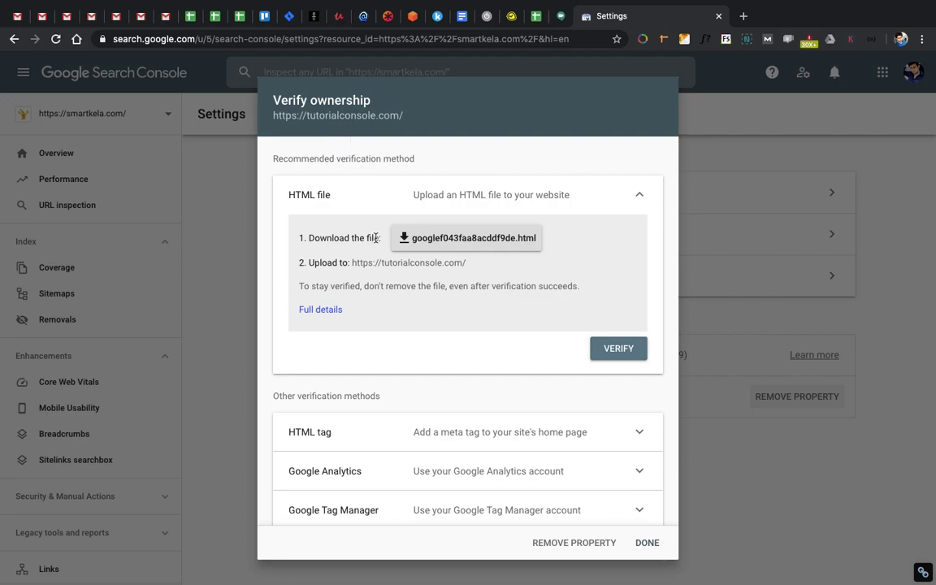
- Examine the recommended HTML file verification method and its download and upload instructions, then collapse it
scroll(376, 238, "down", 1)
scroll(376, 238, "up", 1)
scroll(365, 231, "down", 2)
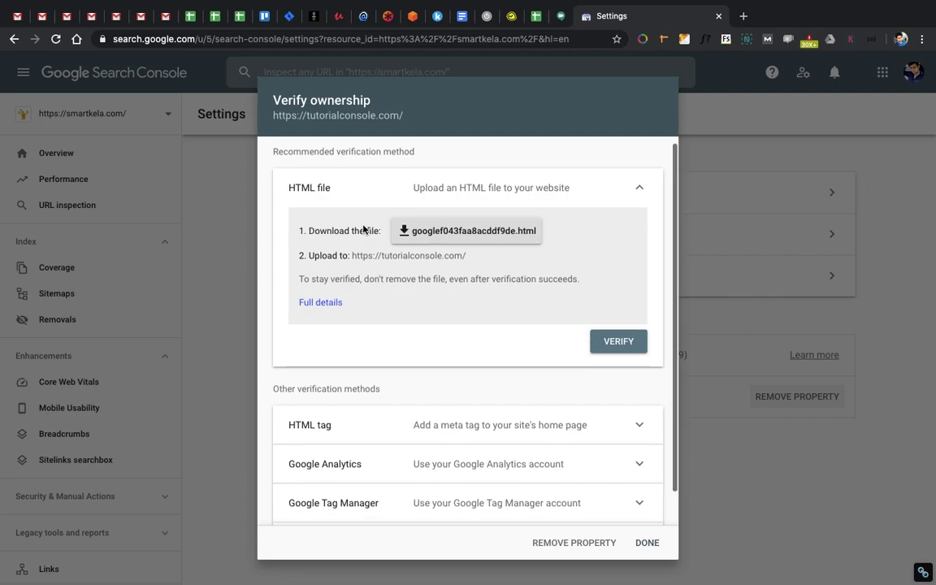
scroll(352, 176, "up", 2)
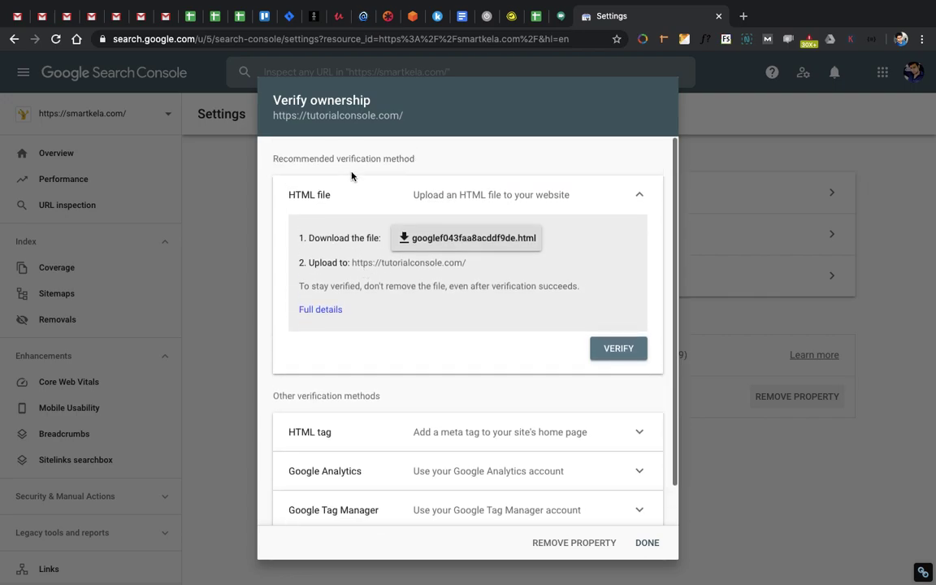
left_click(637, 198)
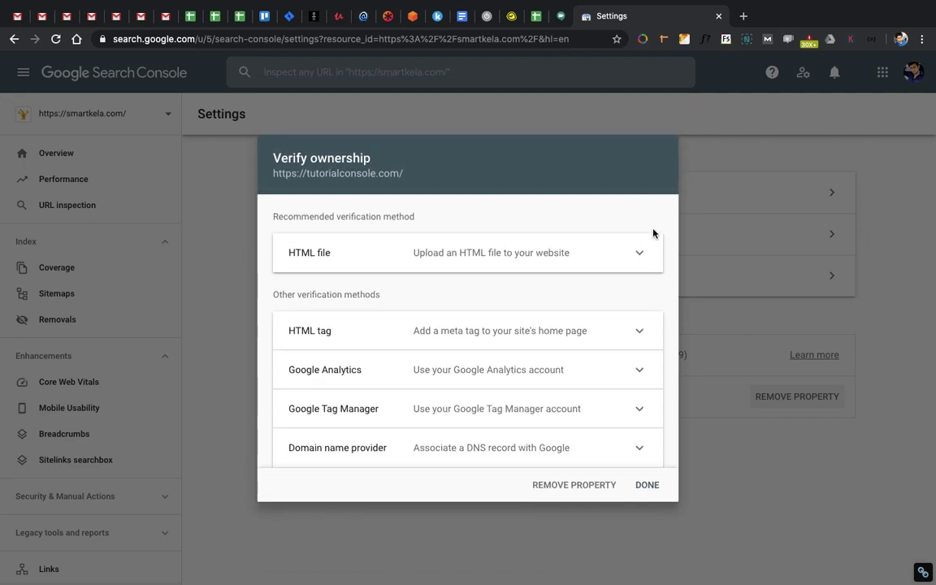
left_click(641, 254)
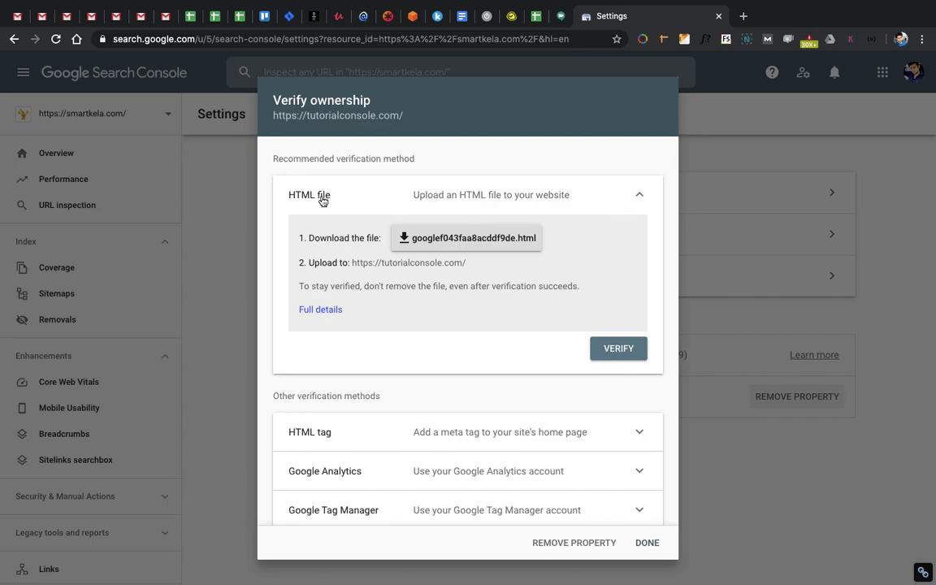
left_click(641, 193)
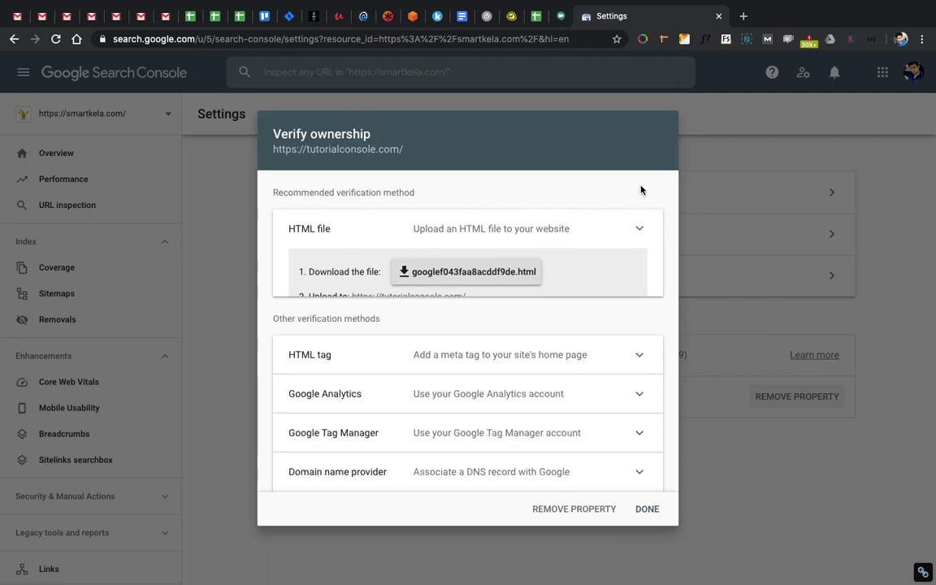
- Examine the instructions of the HTML tag, Google Analytics and Google Tag Manager verification methods, collapsing each one after reading
left_click(585, 330)
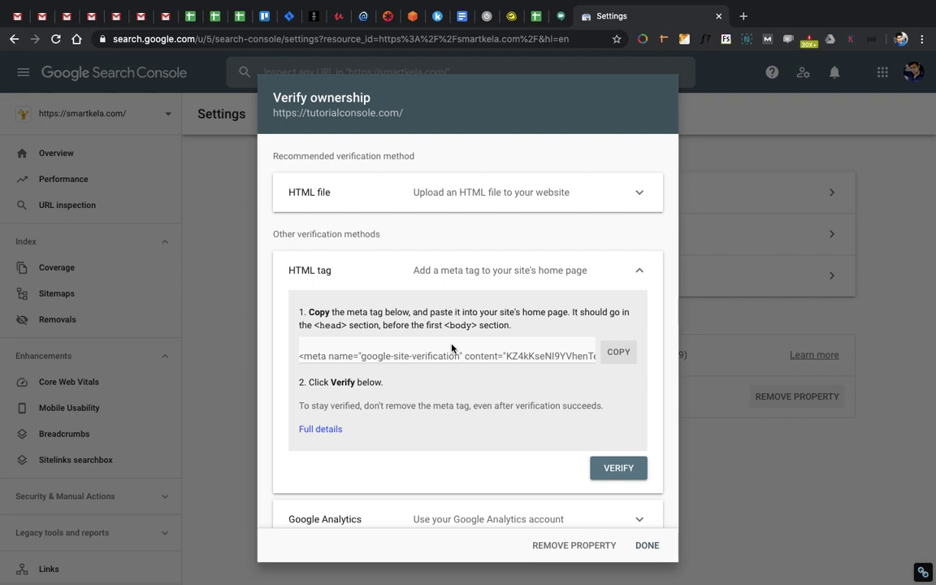
left_click(634, 275)
left_click(635, 367)
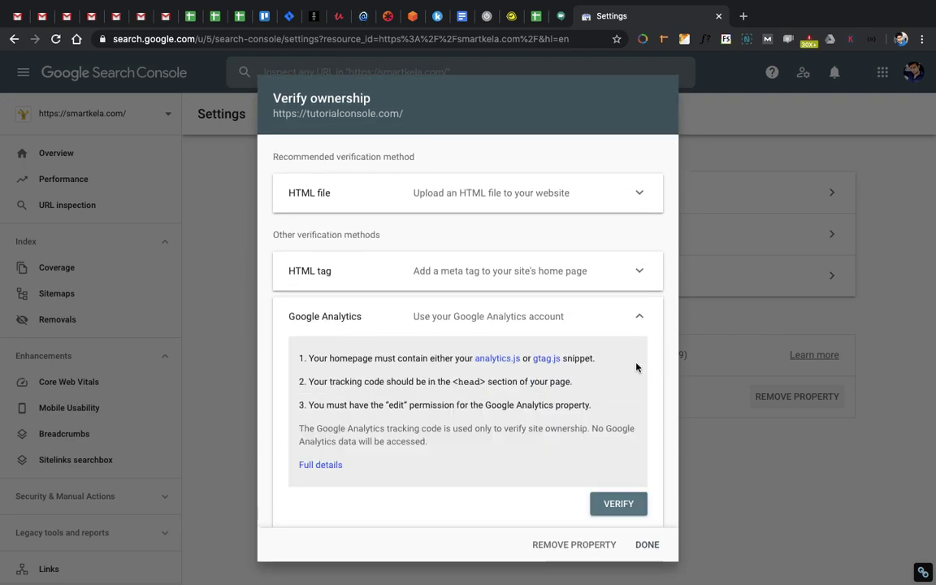
left_click(640, 278)
scroll(516, 366, "down", 1)
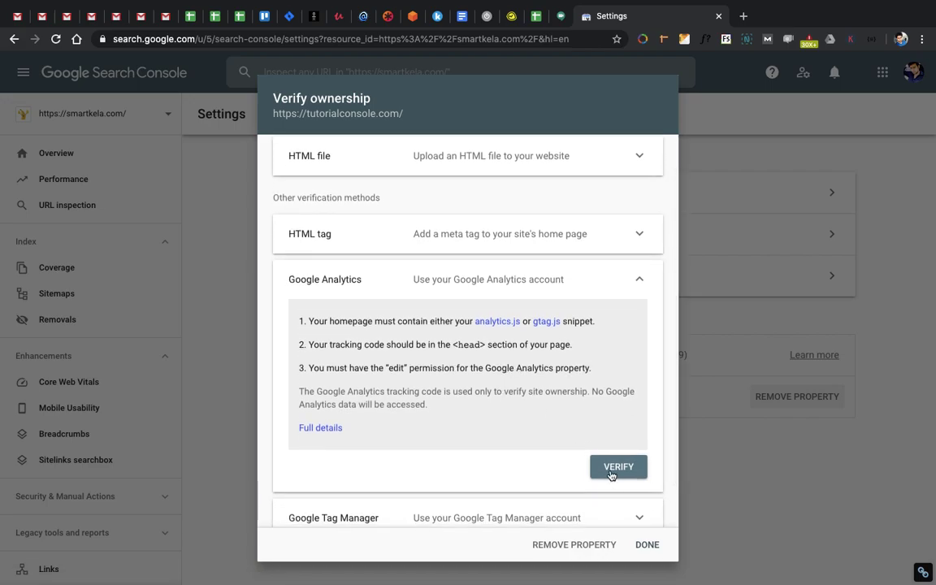
left_click(637, 278)
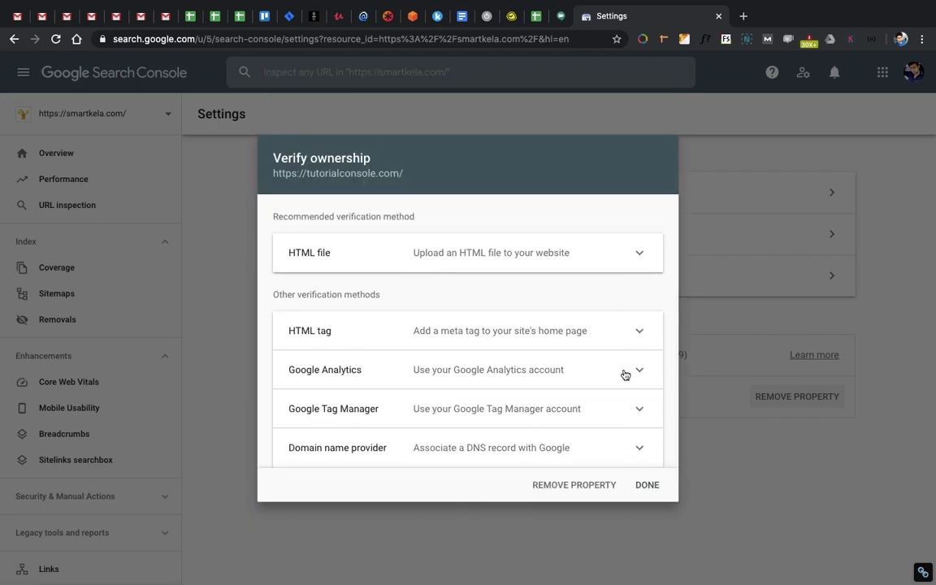
left_click(605, 420)
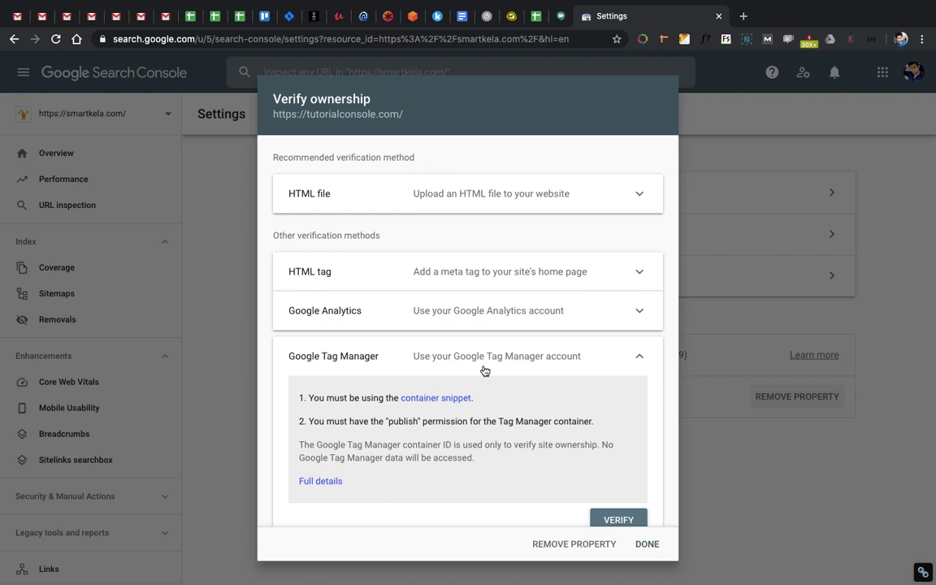
left_click(542, 367)
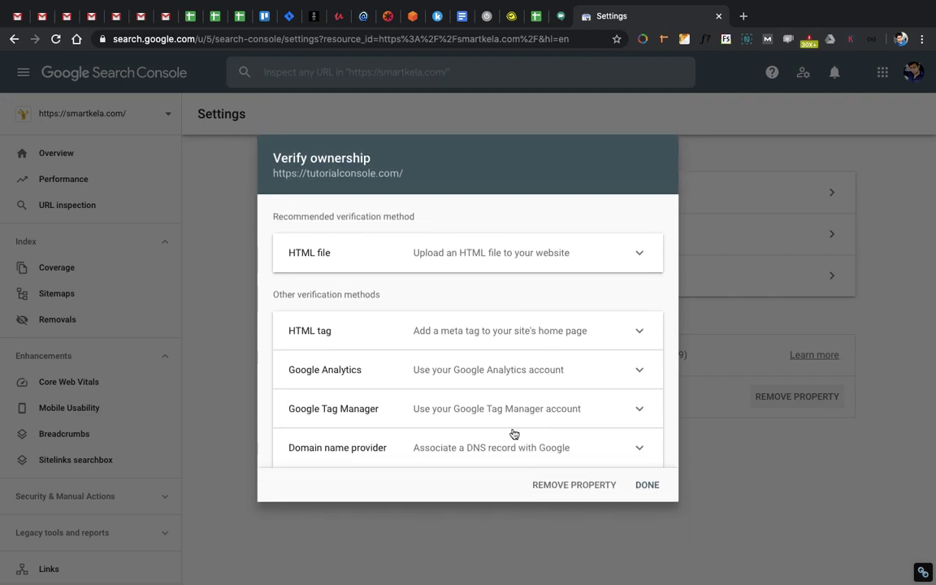
- Try to verify ownership of tutorialconsole.com with the Domain name provider method for any DNS provider, and dismiss the result
left_click(477, 451)
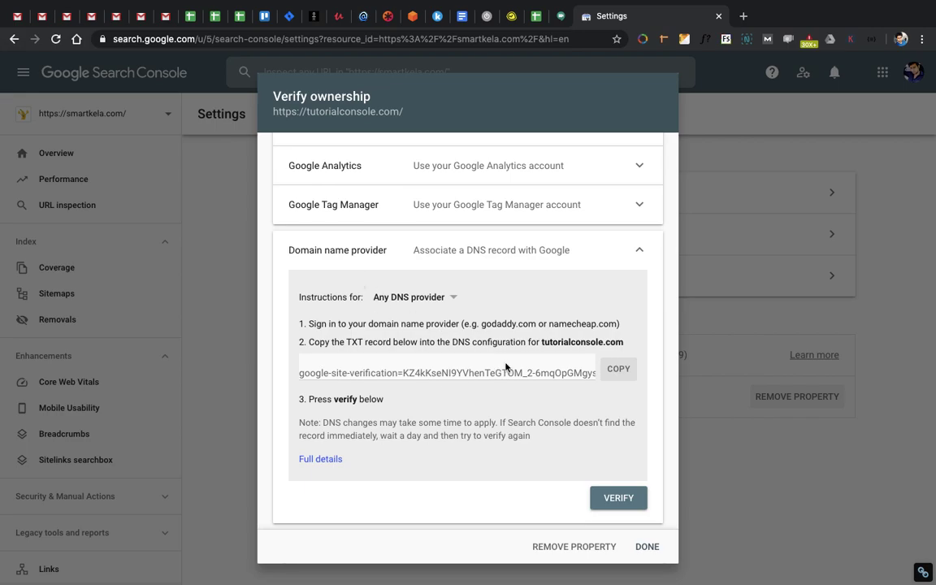
left_click(625, 498)
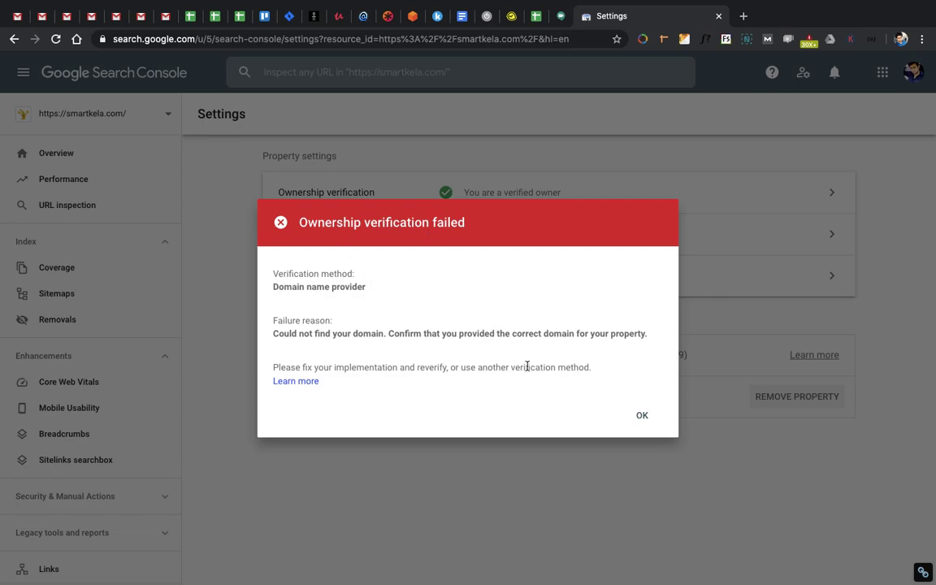
left_click(642, 415)
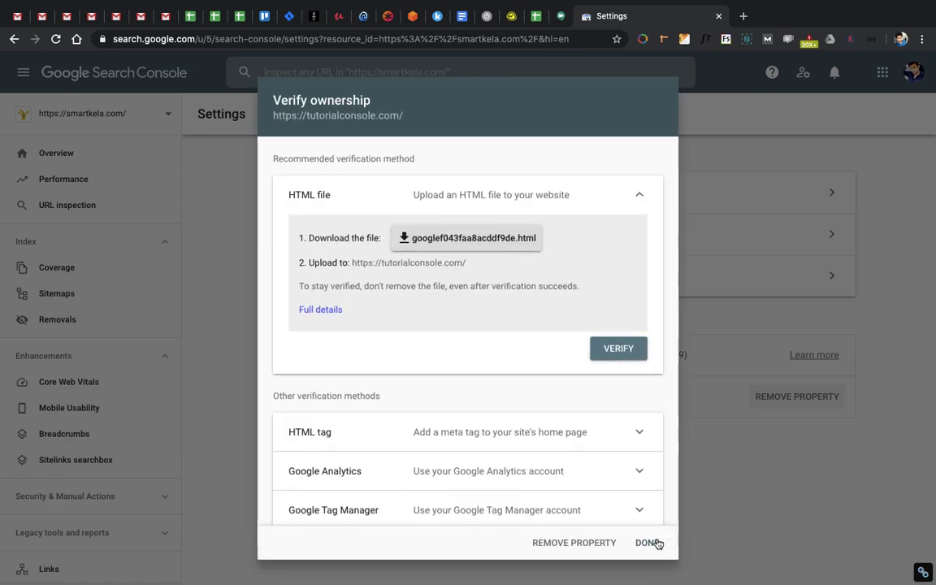
left_click(574, 547)
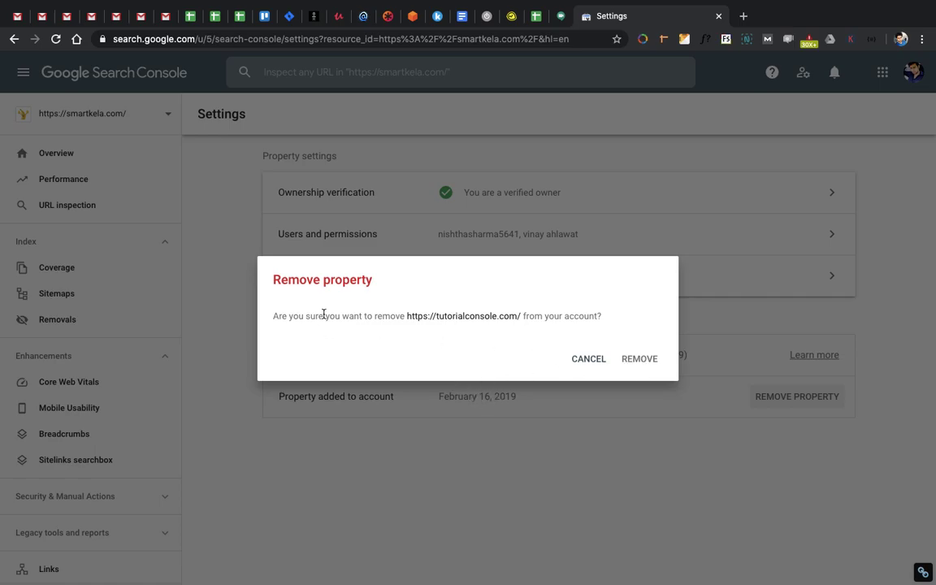
double_click(447, 316)
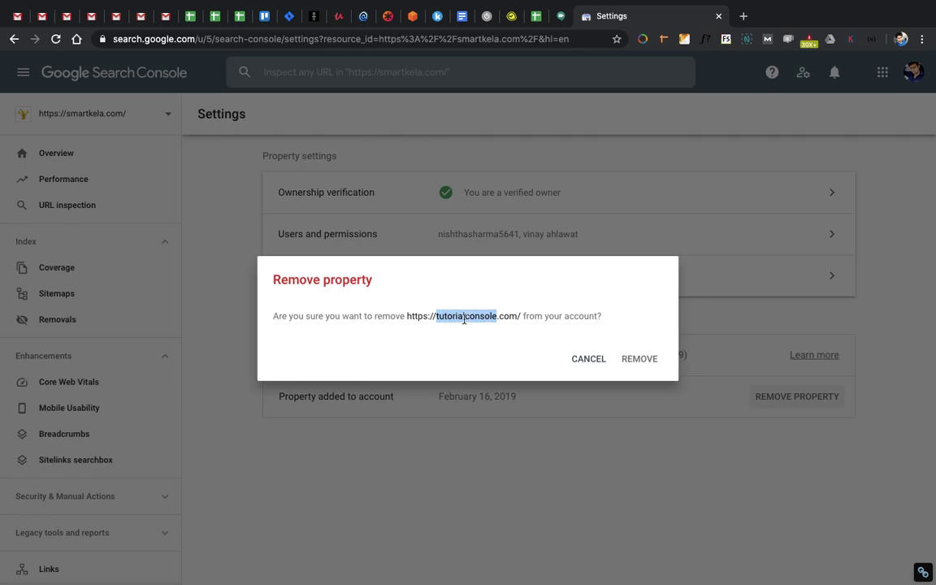
left_click(466, 319)
double_click(476, 316)
left_click(646, 358)
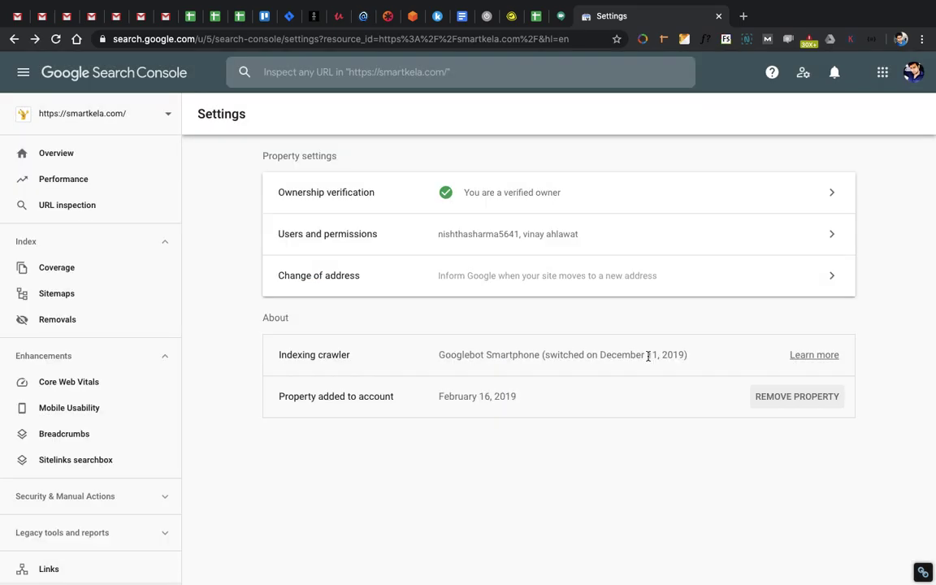